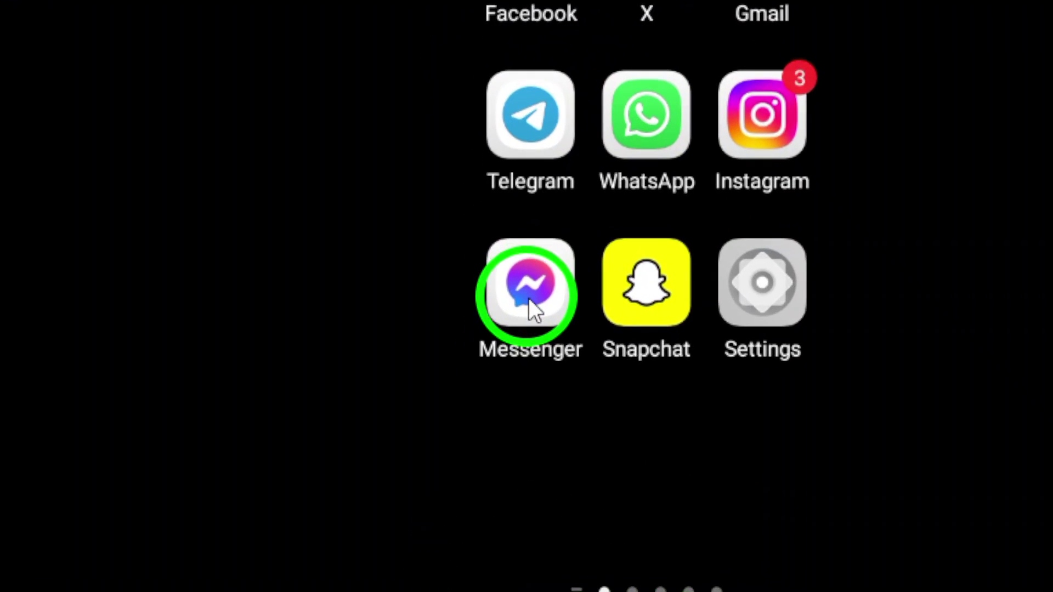
# Step: Launch Messenger and open the recently searched contact's chat from search
pyautogui.click(528, 299)
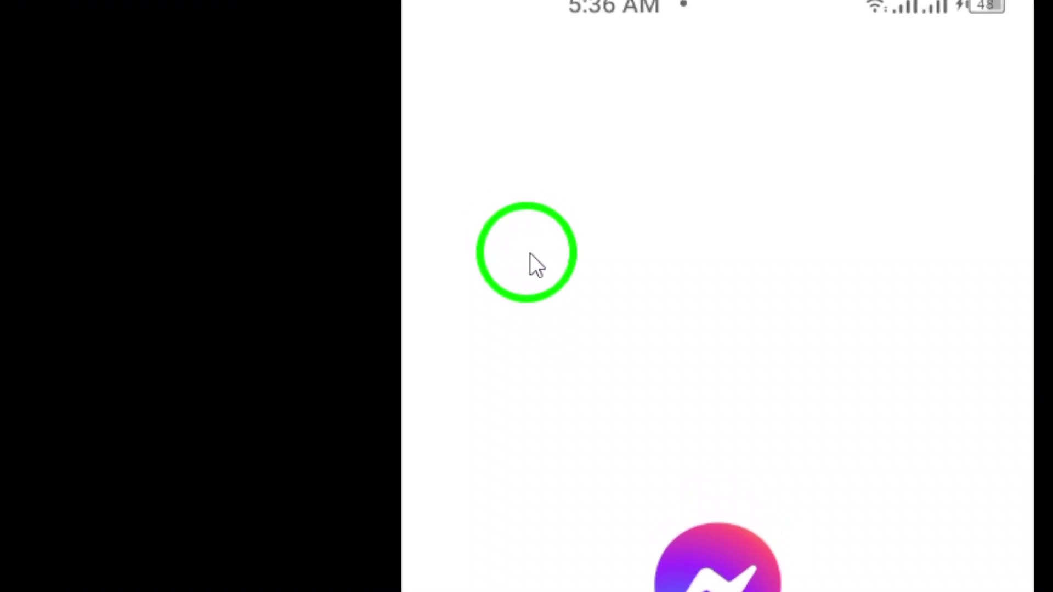
pyautogui.click(530, 276)
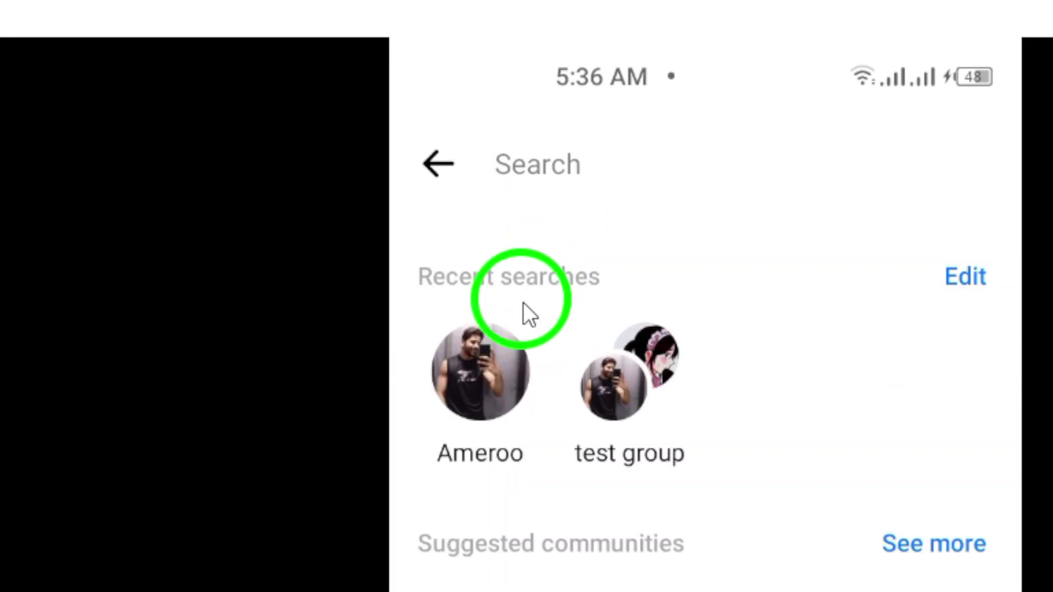
pyautogui.click(514, 325)
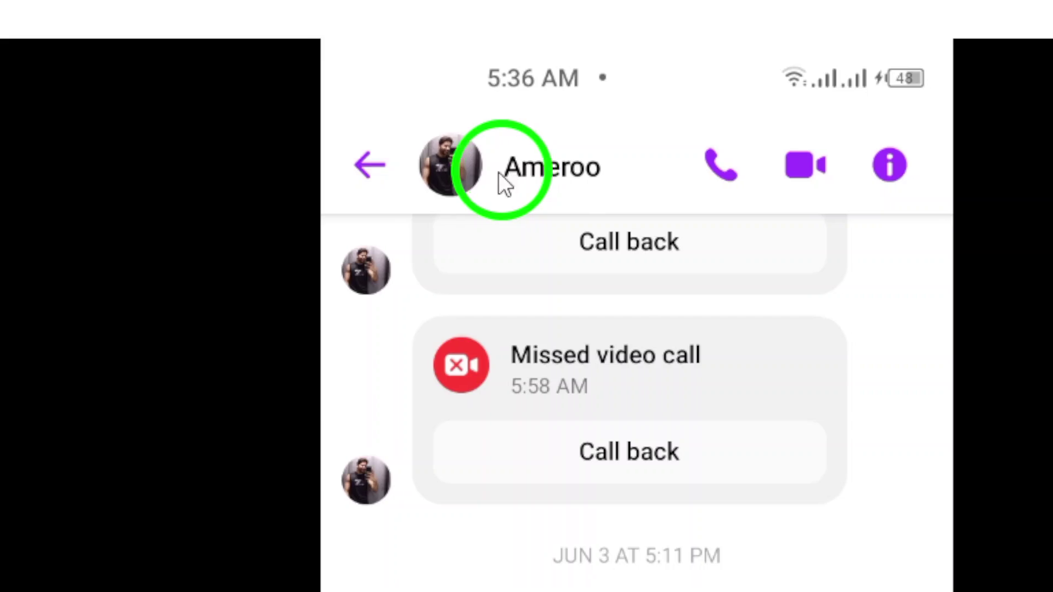
pyautogui.click(491, 177)
pyautogui.click(551, 358)
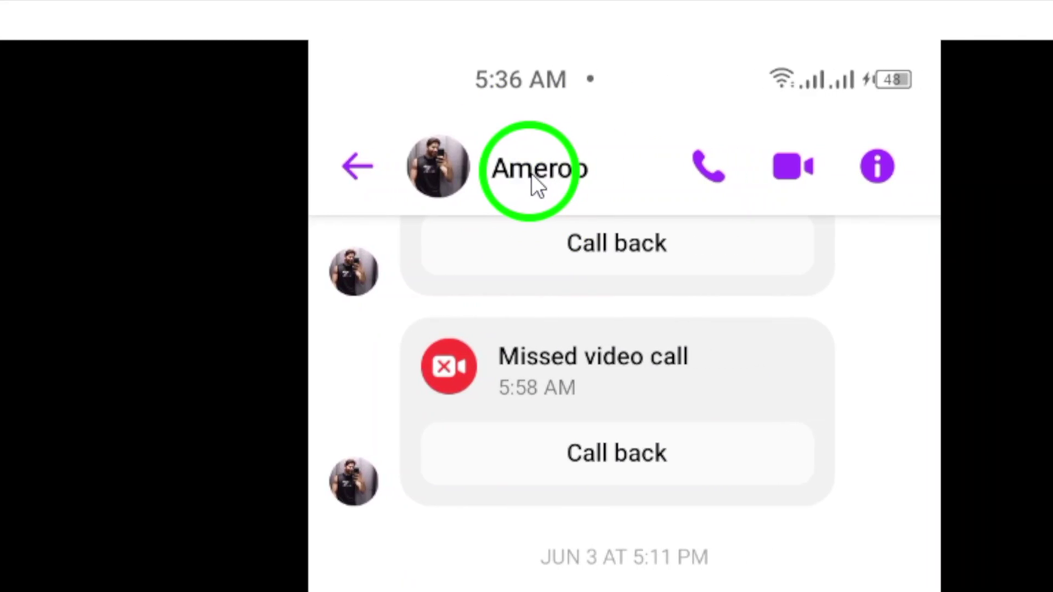
# Step: Open this contact's conversation details from the chat header name
pyautogui.click(531, 174)
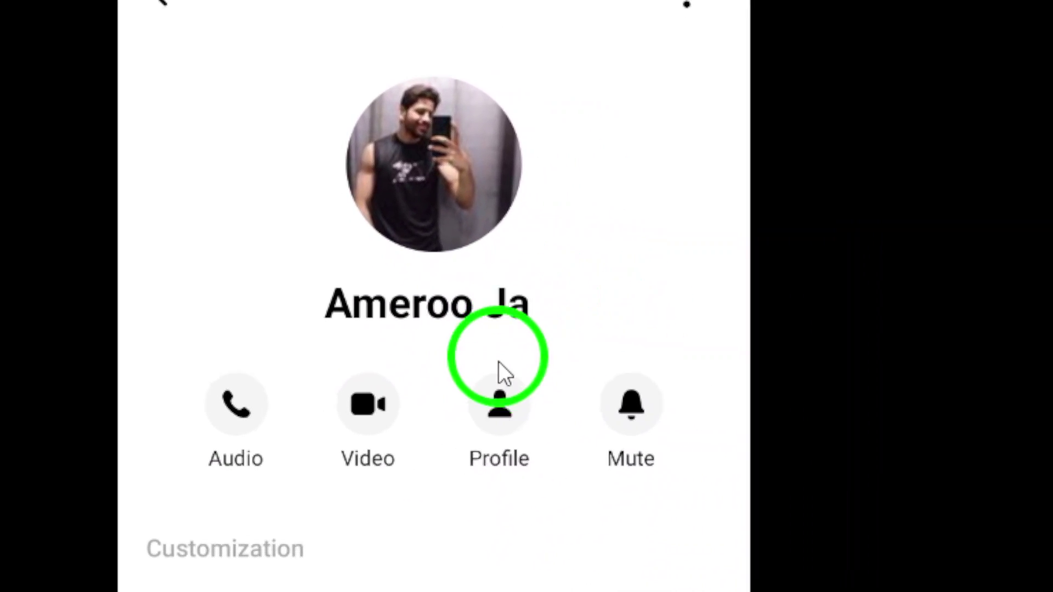
pyautogui.scroll(-3, 510, 300)
pyautogui.scroll(-2, 530, 190)
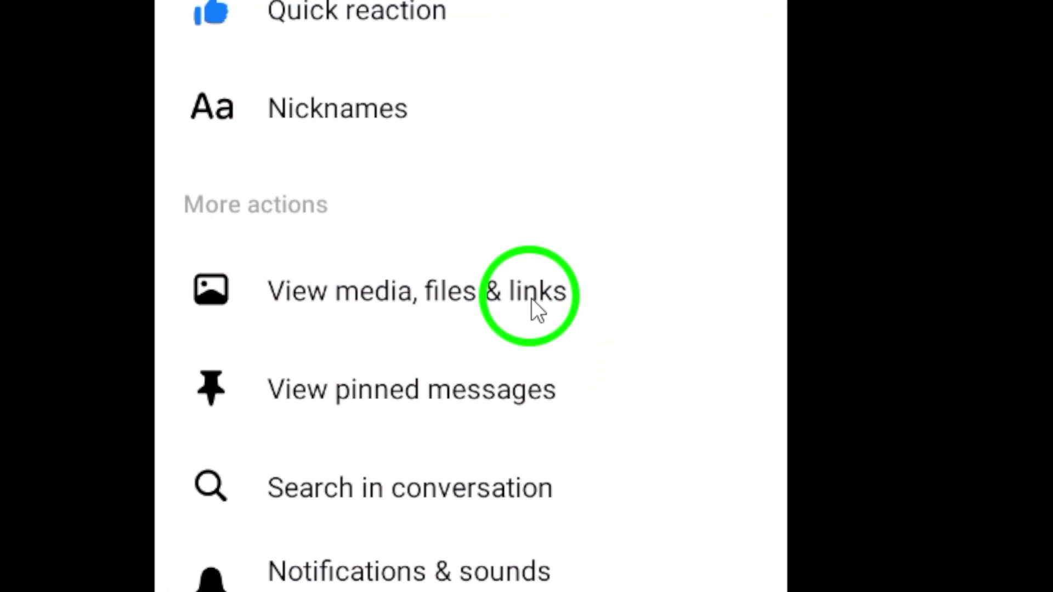
# Step: Open 'View media, files & links' and select the Media tab
pyautogui.click(532, 299)
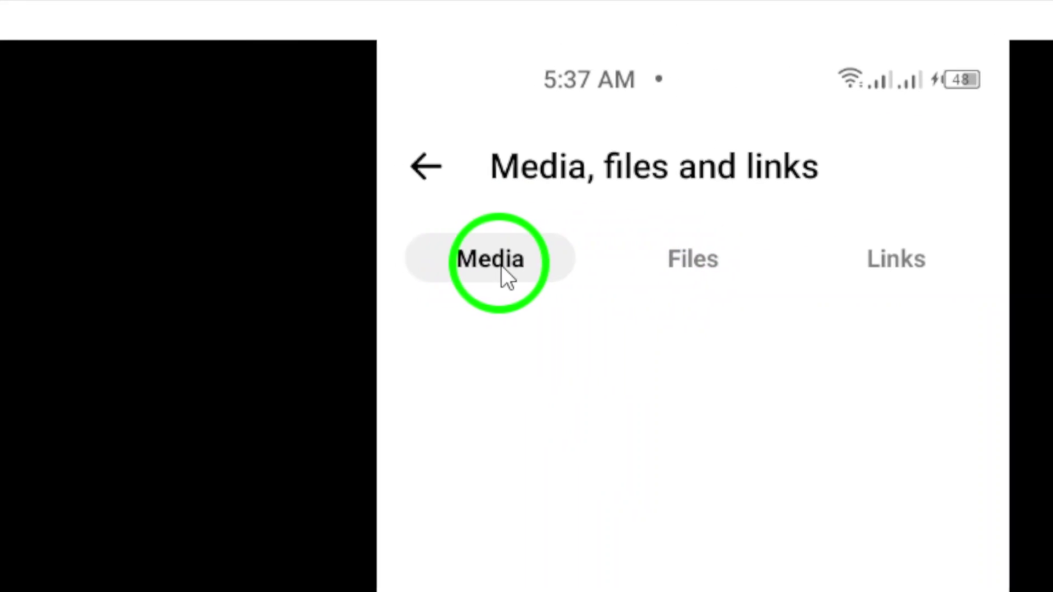
pyautogui.click(524, 264)
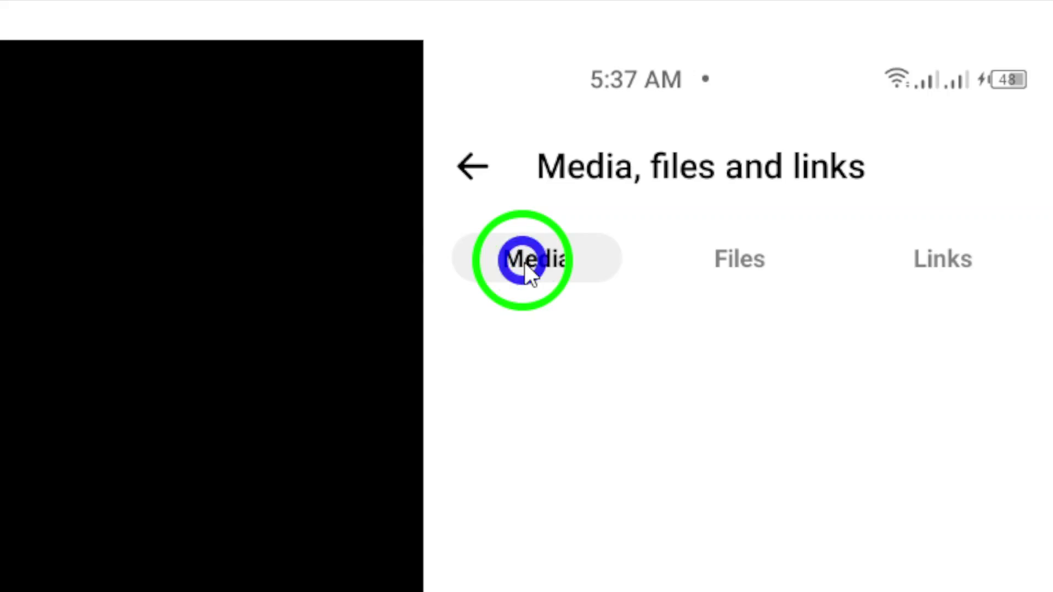